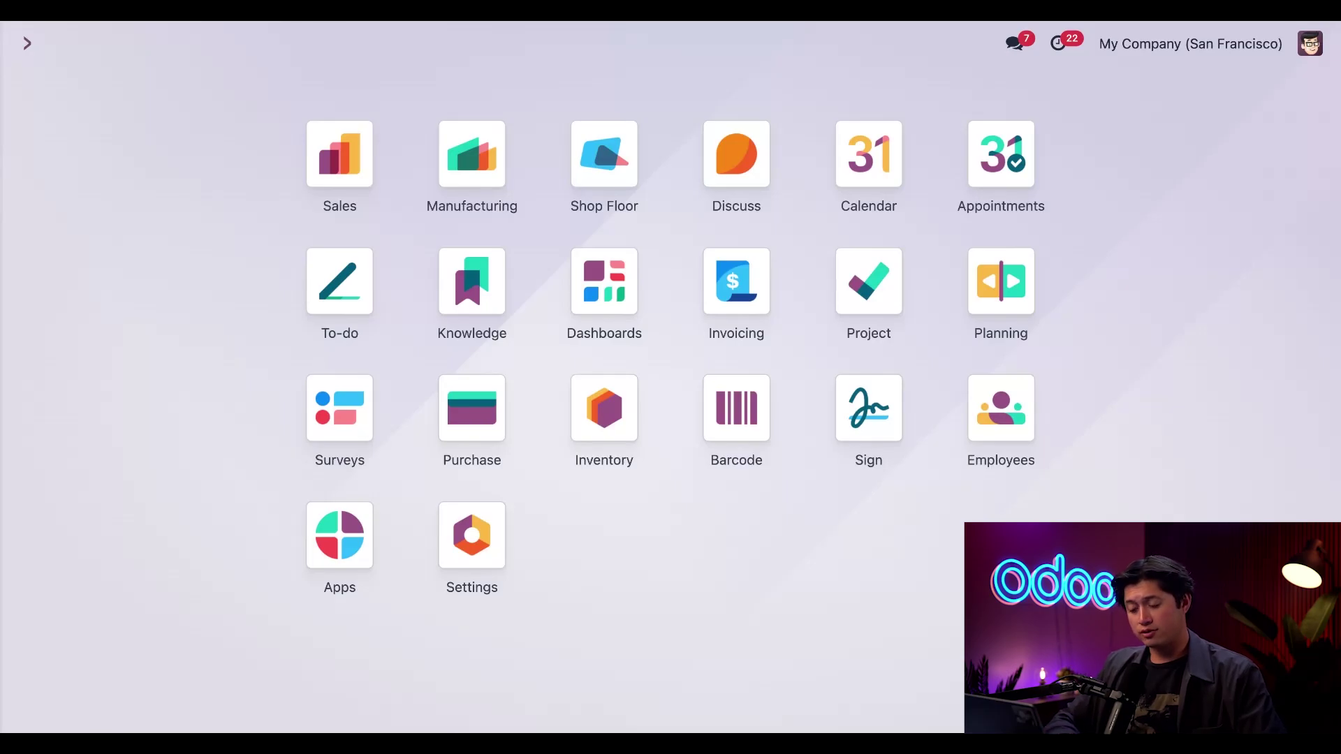
# Review the Sales settings for product variants, then go back to the apps menu.
pyautogui.click(462, 538)
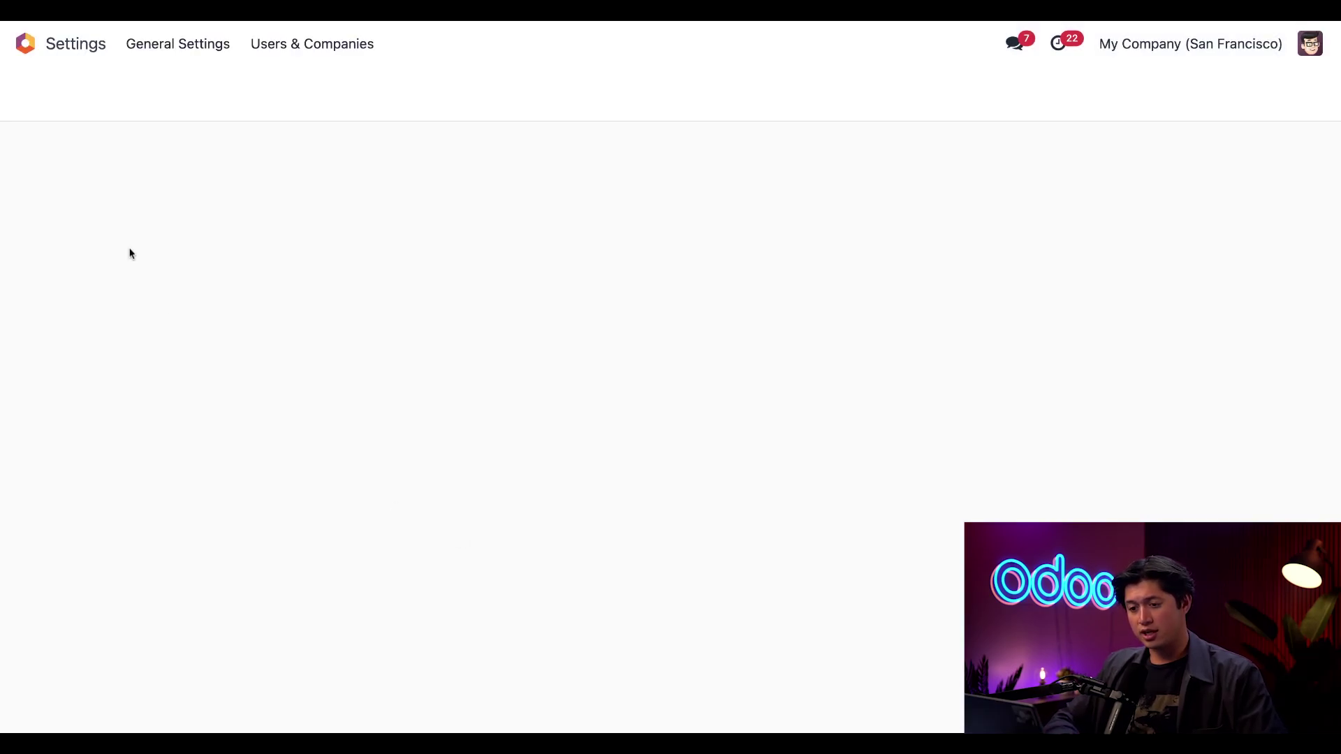
pyautogui.click(102, 193)
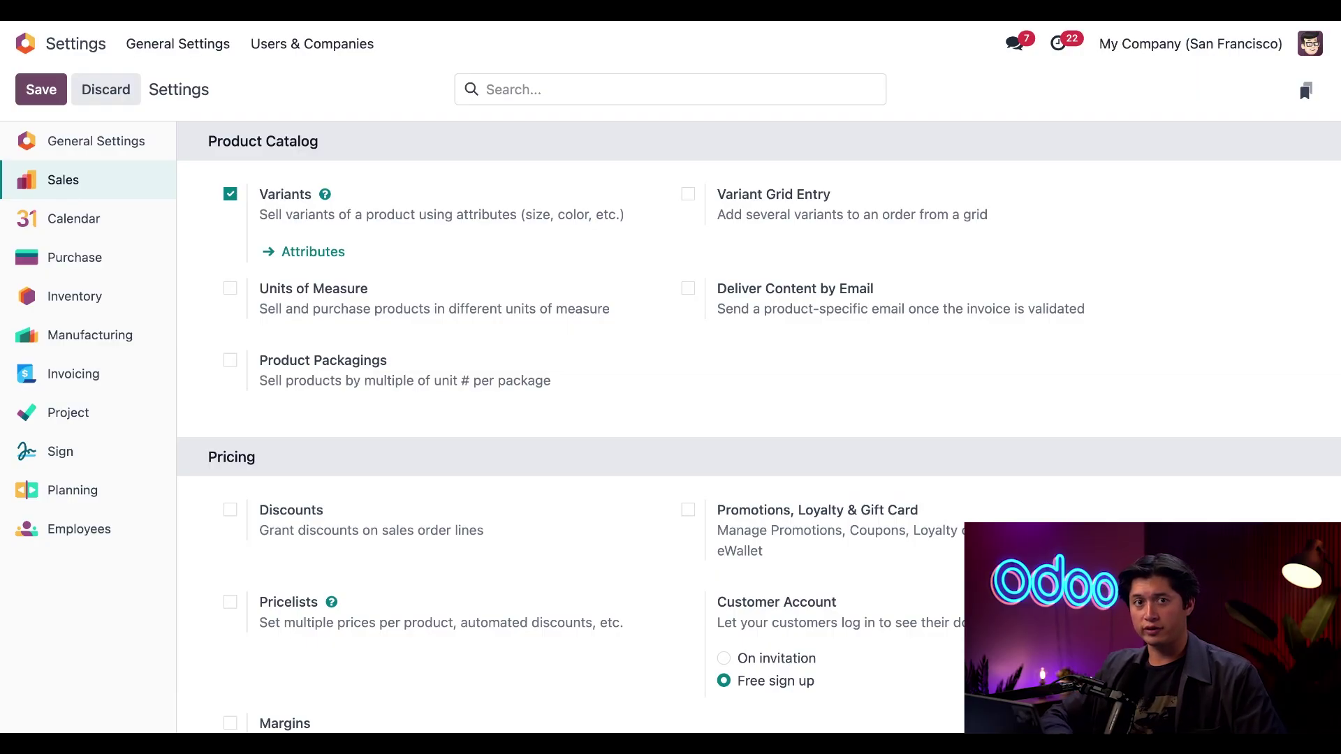
pyautogui.click(25, 43)
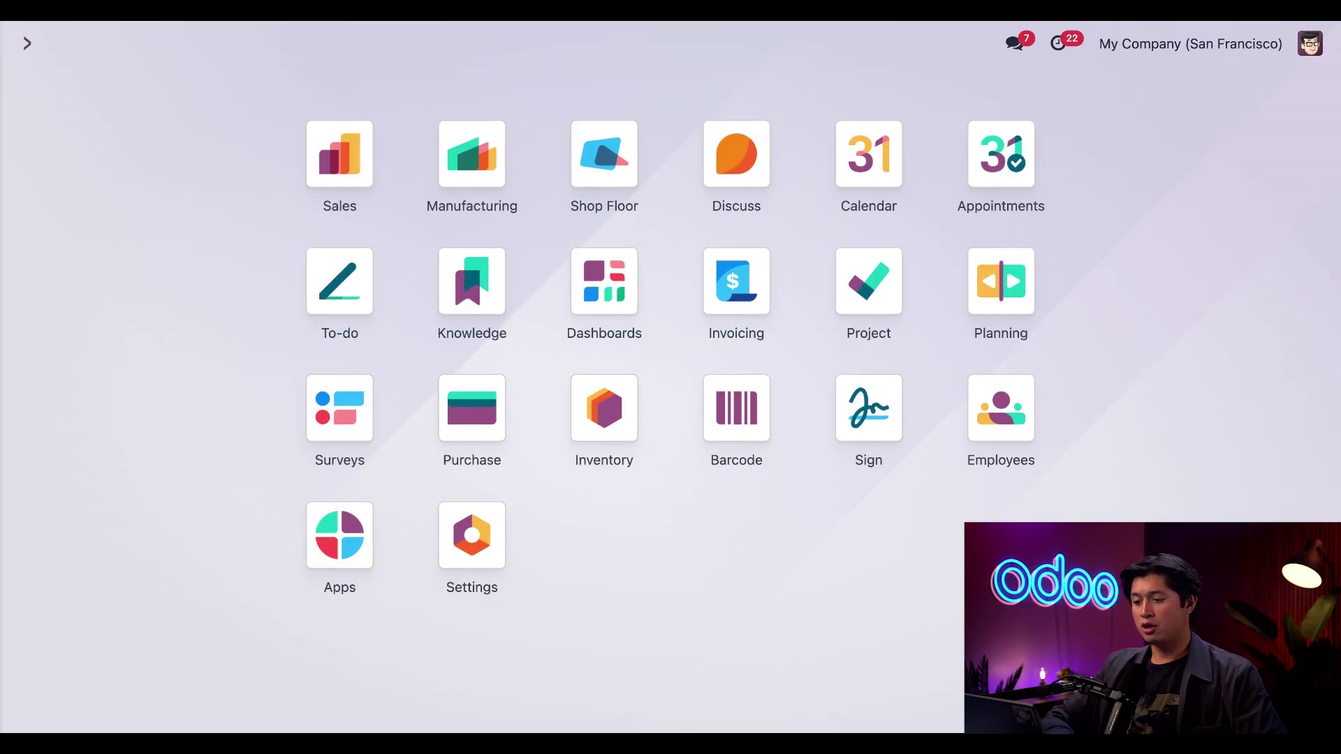
# Open the Ergonomic Chair from the Manufacturing products list.
pyautogui.click(466, 152)
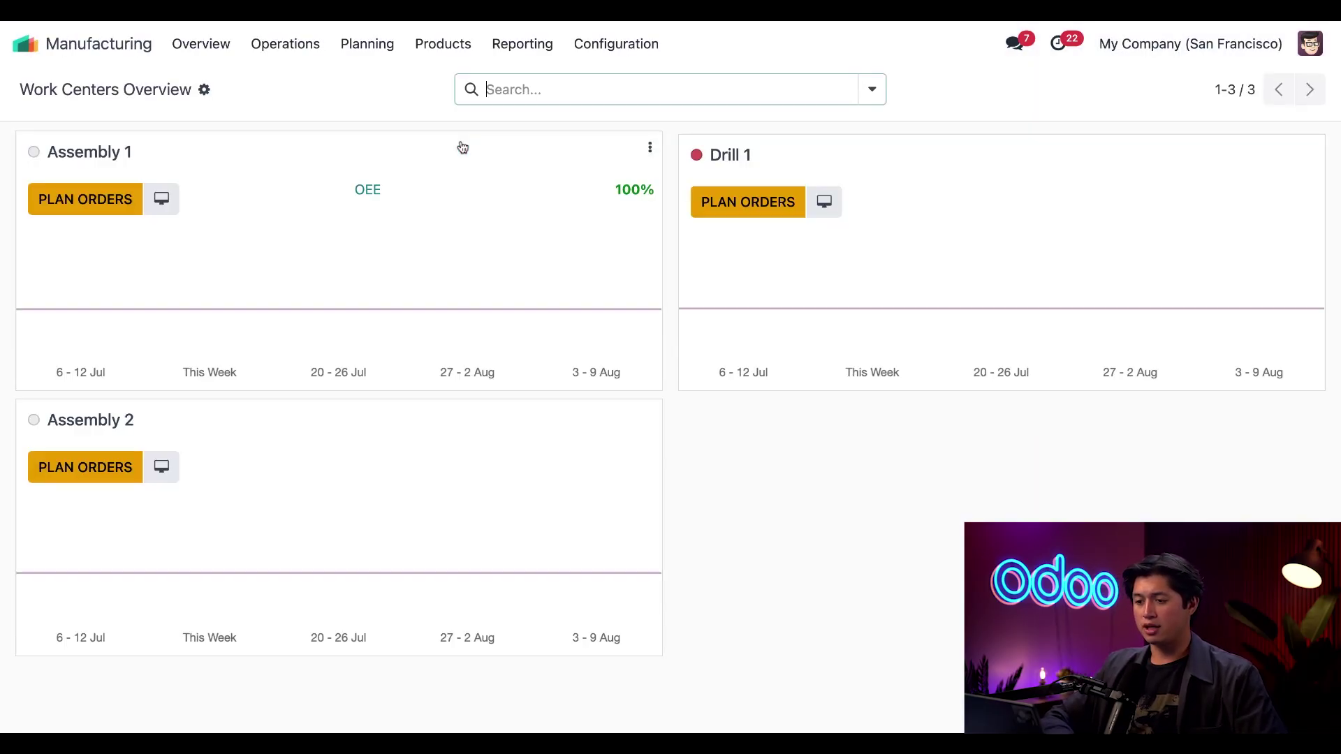
pyautogui.click(444, 44)
pyautogui.click(457, 82)
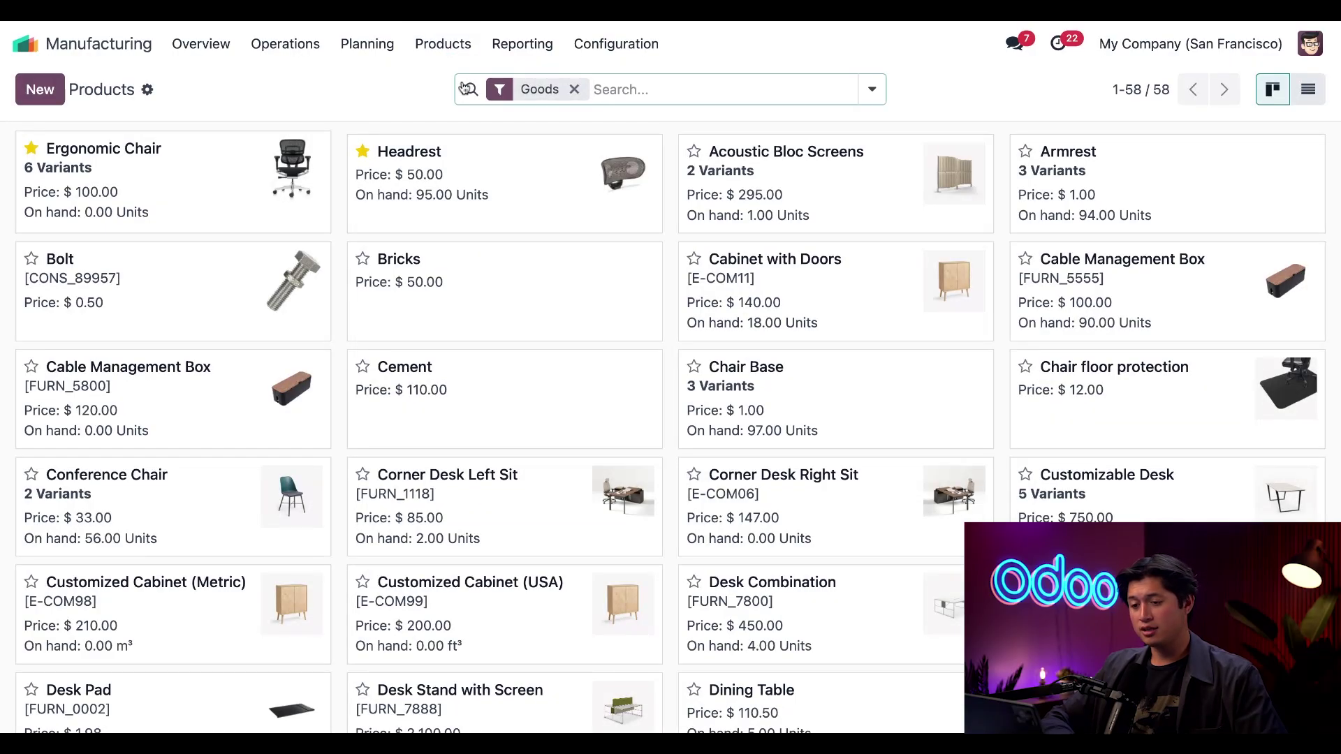
pyautogui.click(172, 199)
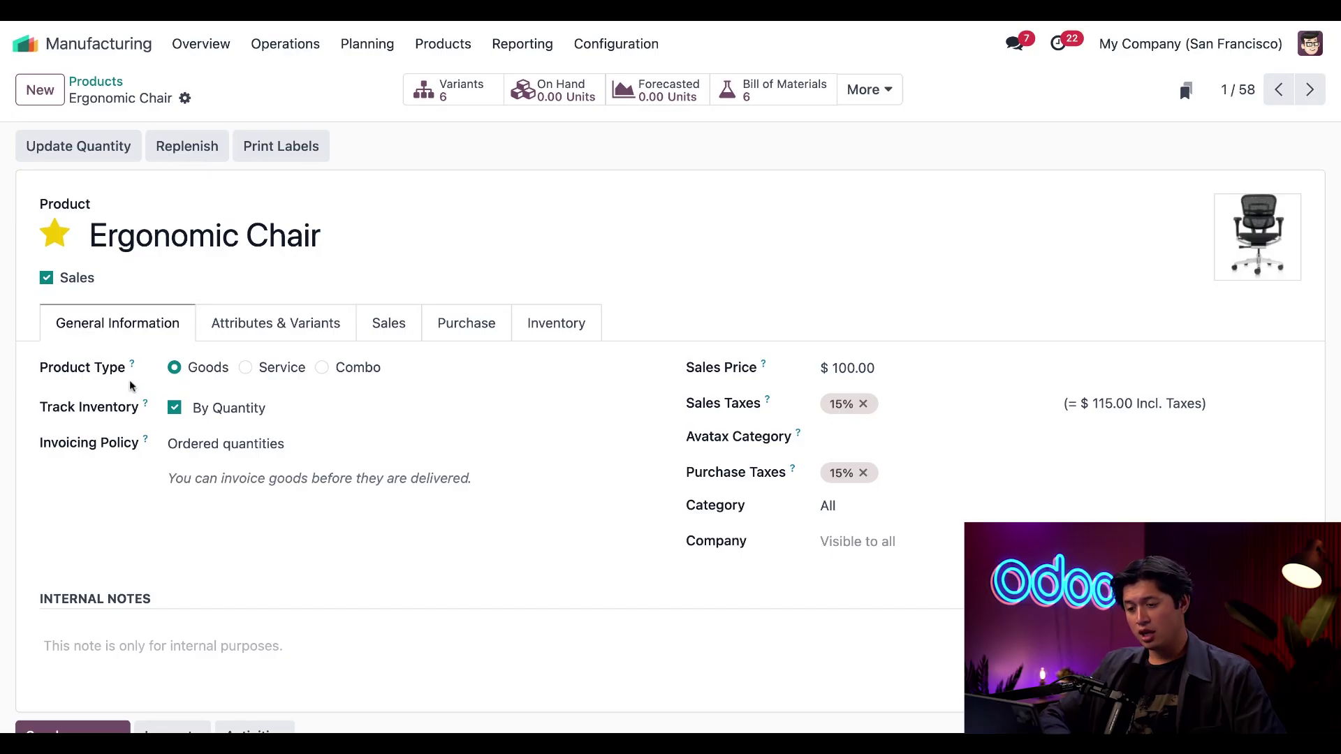
# Review the chair's attributes and variants, then list its six bills of materials.
pyautogui.click(266, 333)
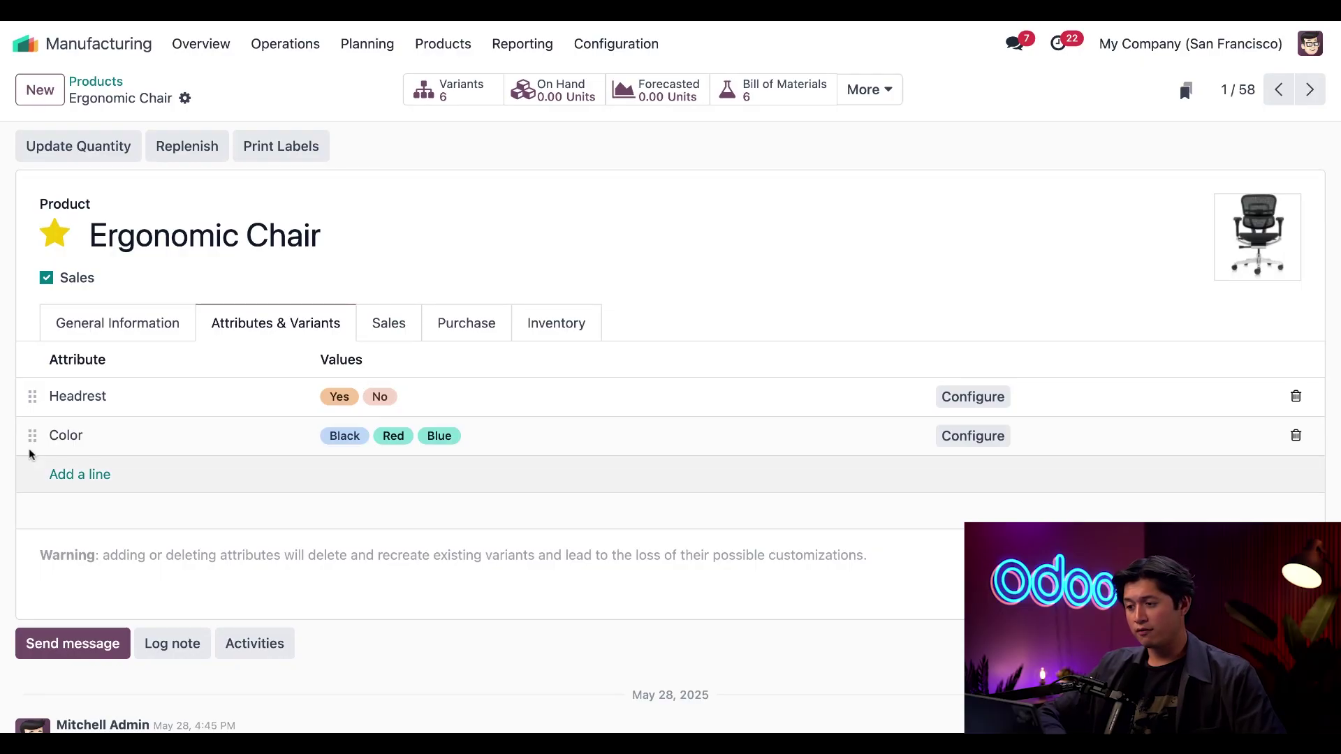
pyautogui.click(782, 104)
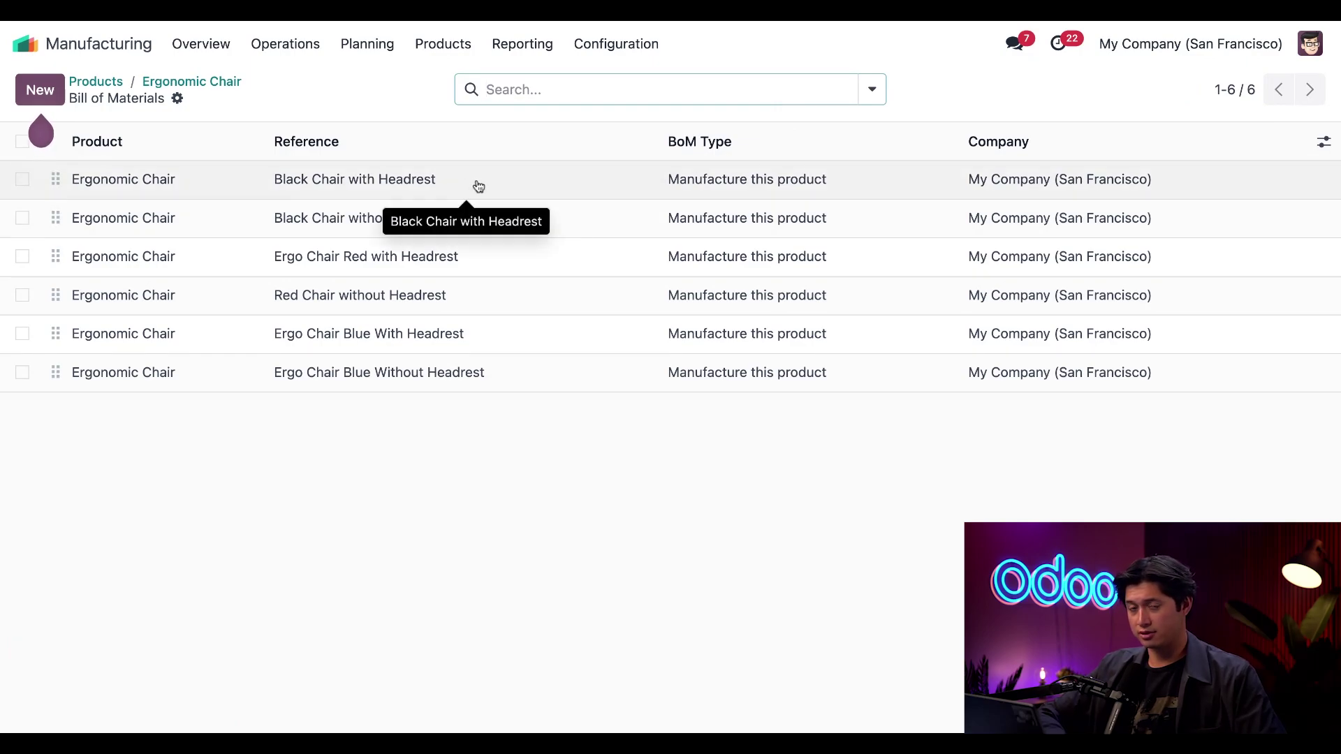
pyautogui.click(478, 185)
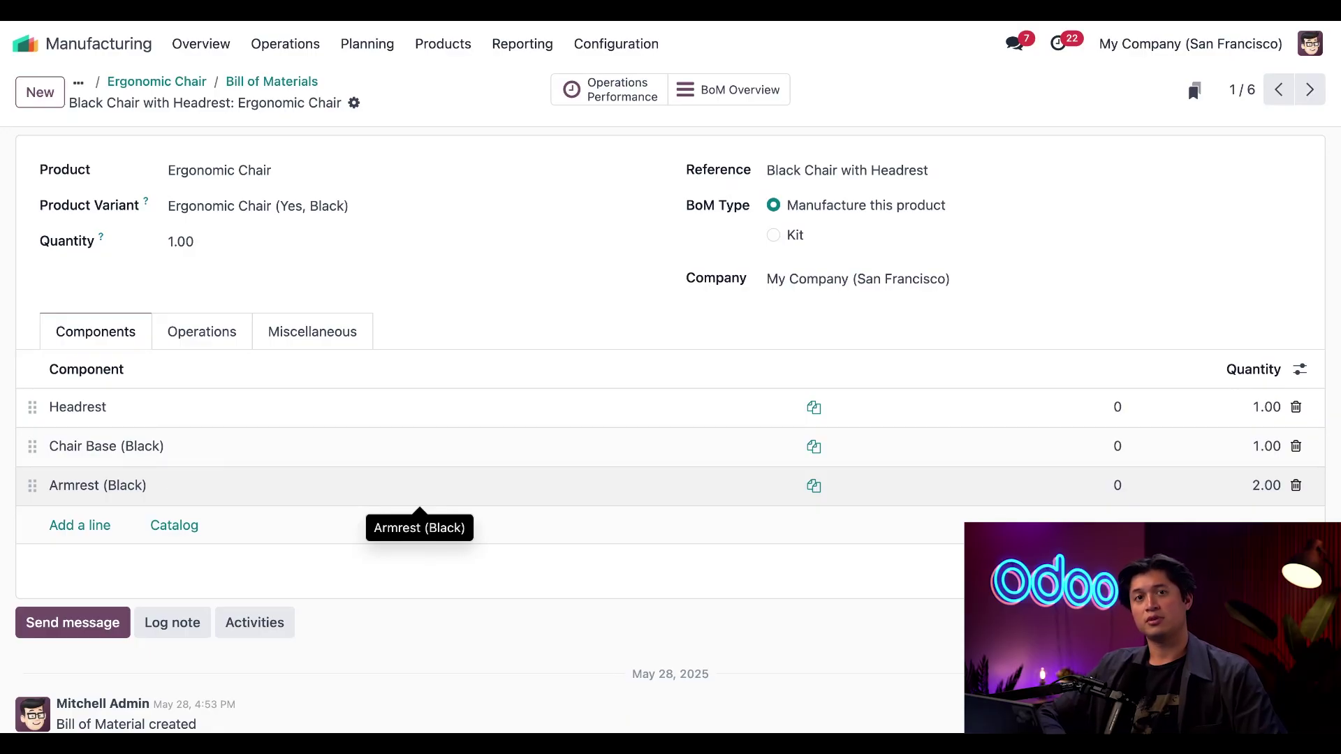
pyautogui.click(293, 82)
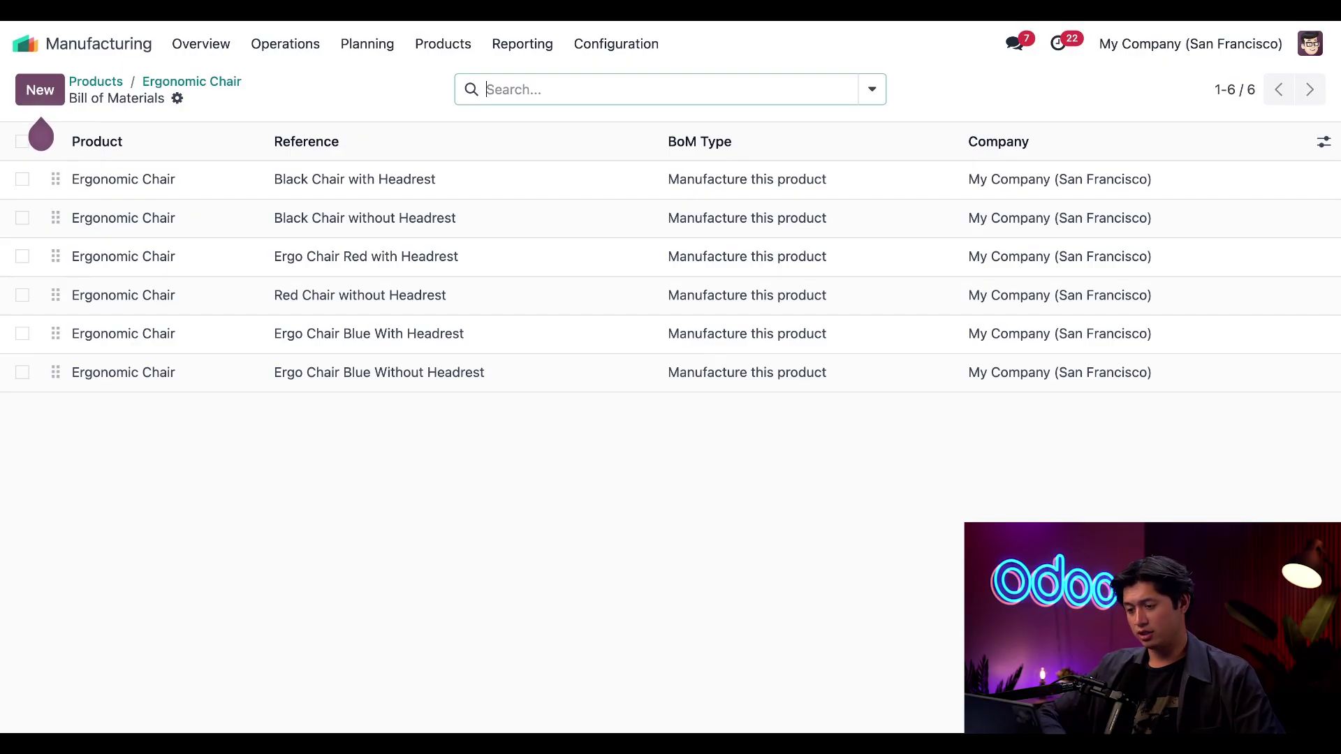
# Open the Red Chair without Headrest BoM: one red base, two red armrests.
pyautogui.click(455, 296)
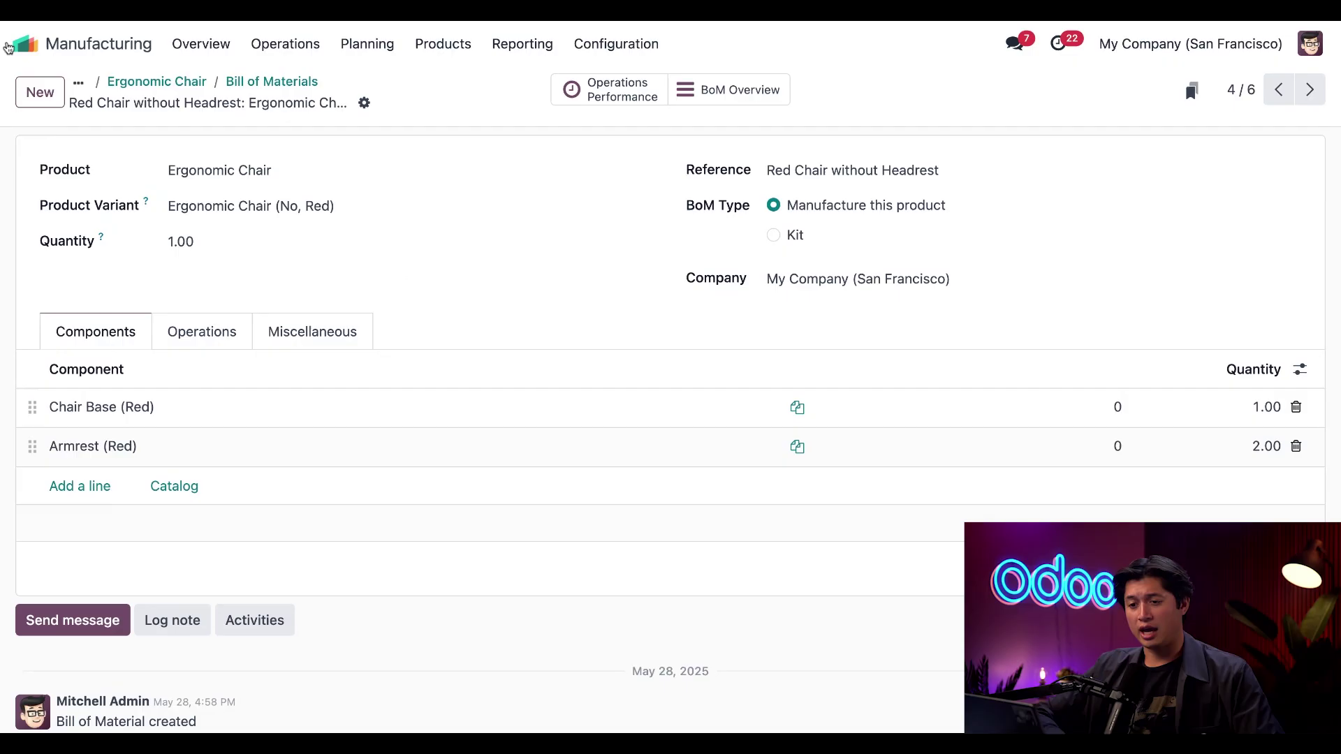
# Create a new Sales quotation and set its customer.
pyautogui.click(35, 47)
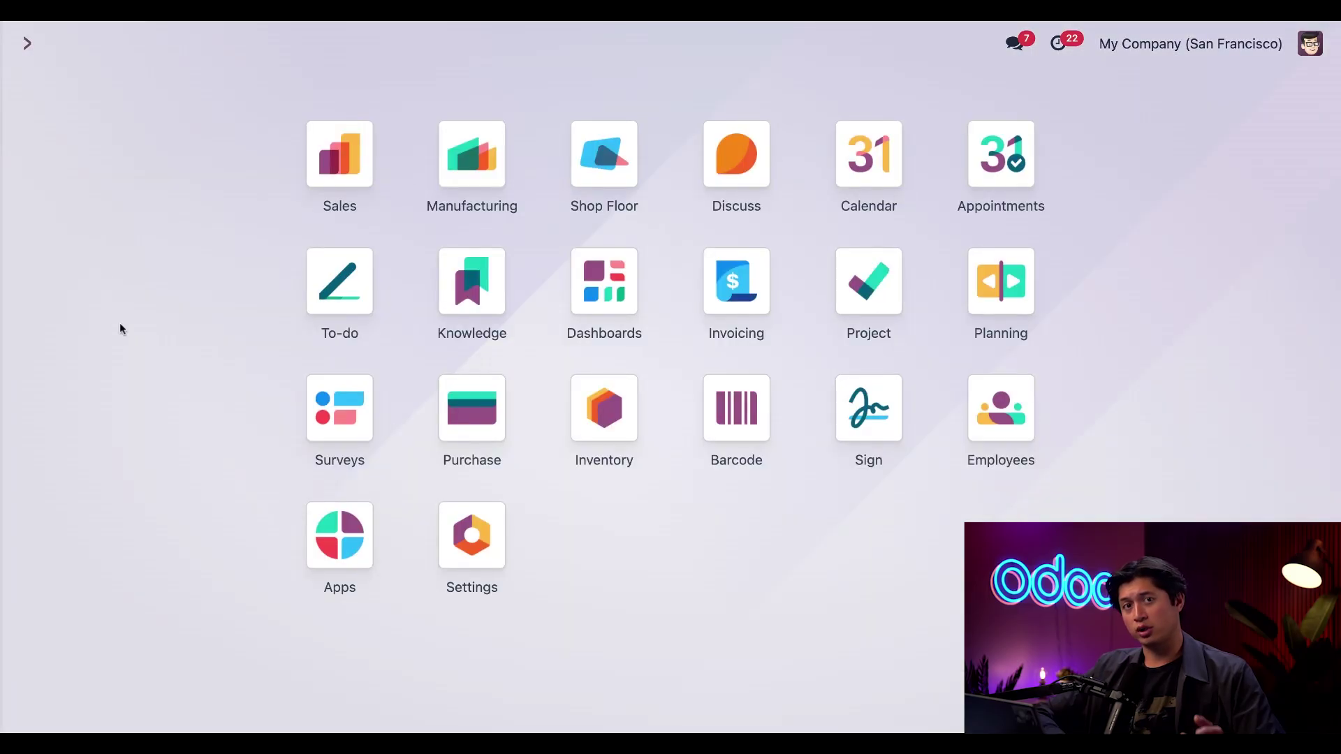
pyautogui.click(340, 157)
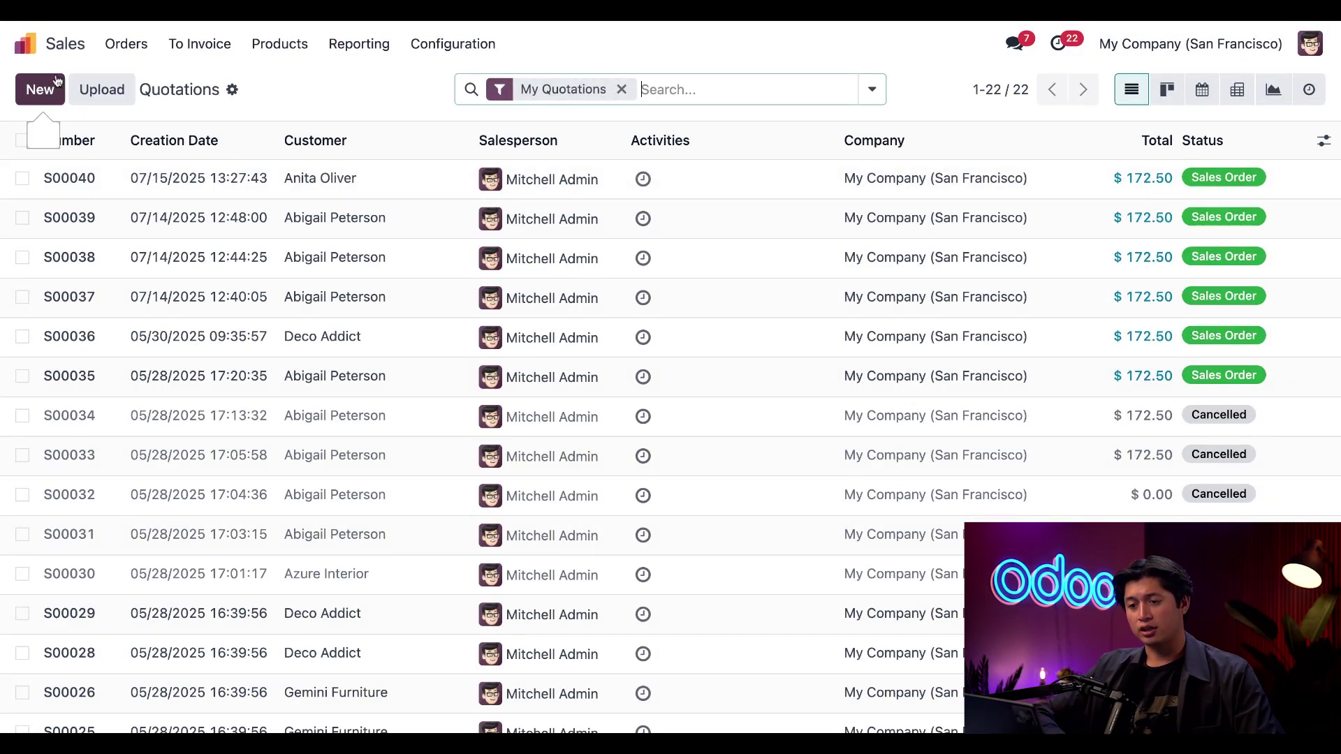
pyautogui.click(40, 90)
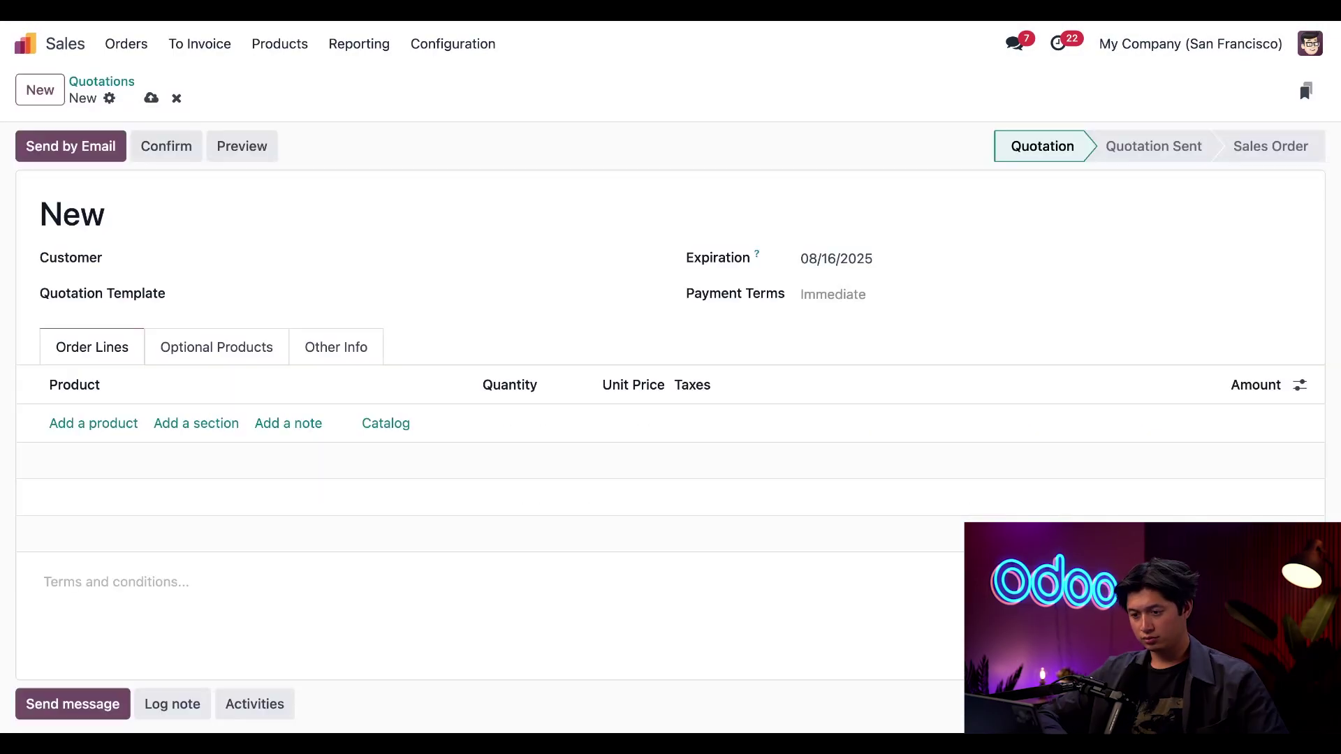
pyautogui.click(210, 259)
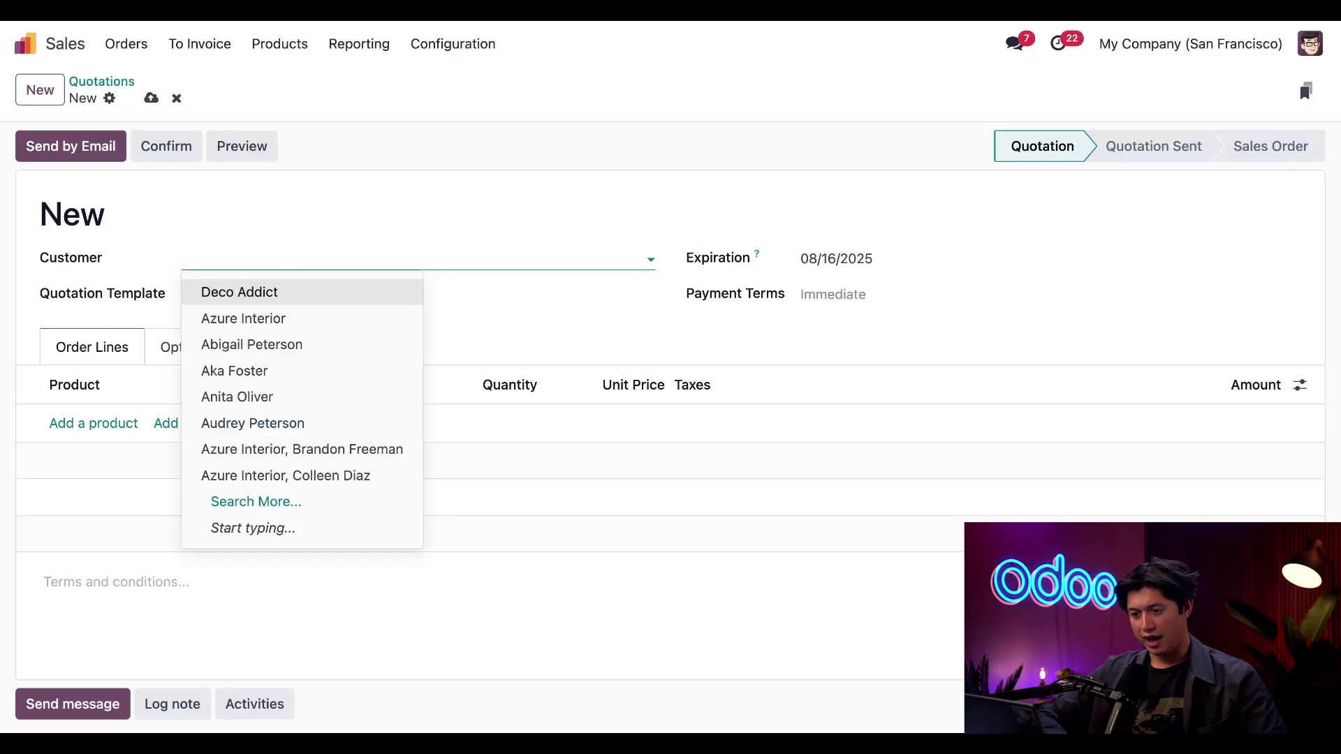
pyautogui.click(274, 289)
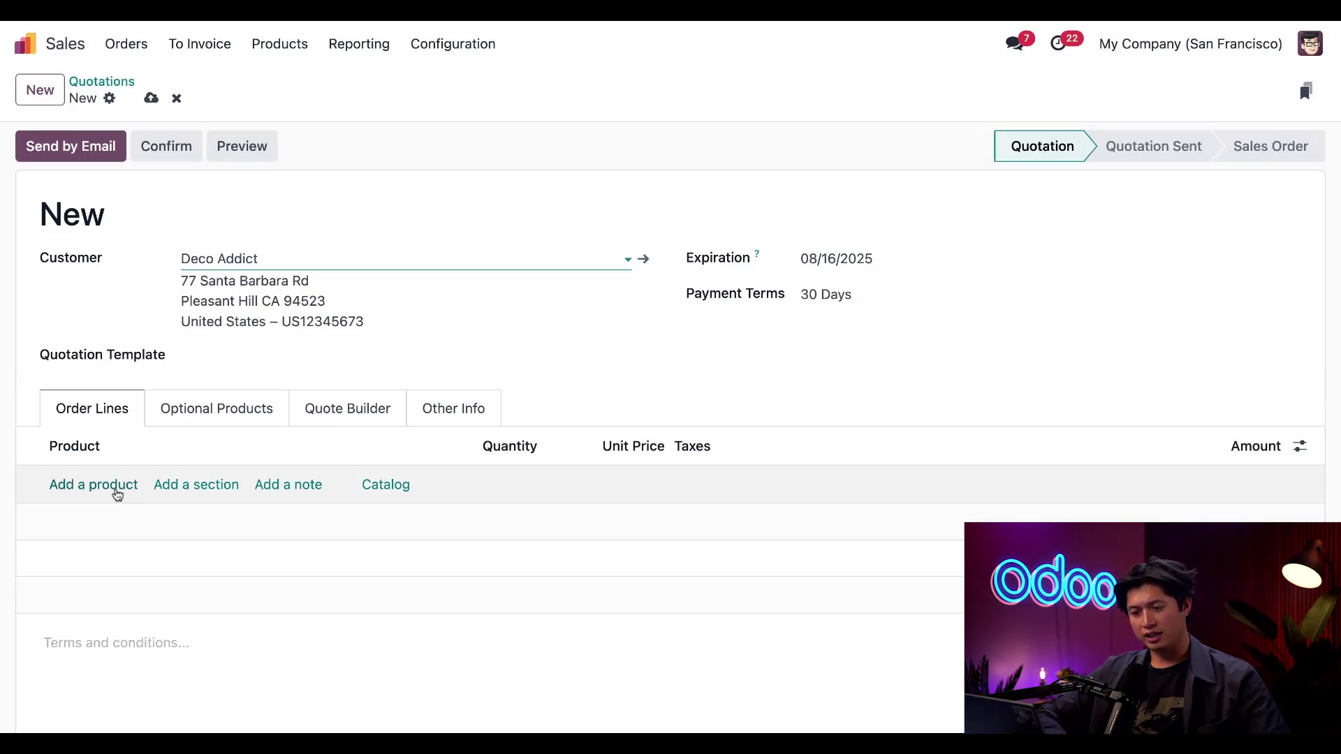
# Add an Ergonomic Chair line to the quotation.
pyautogui.click(114, 487)
pyautogui.click(114, 484)
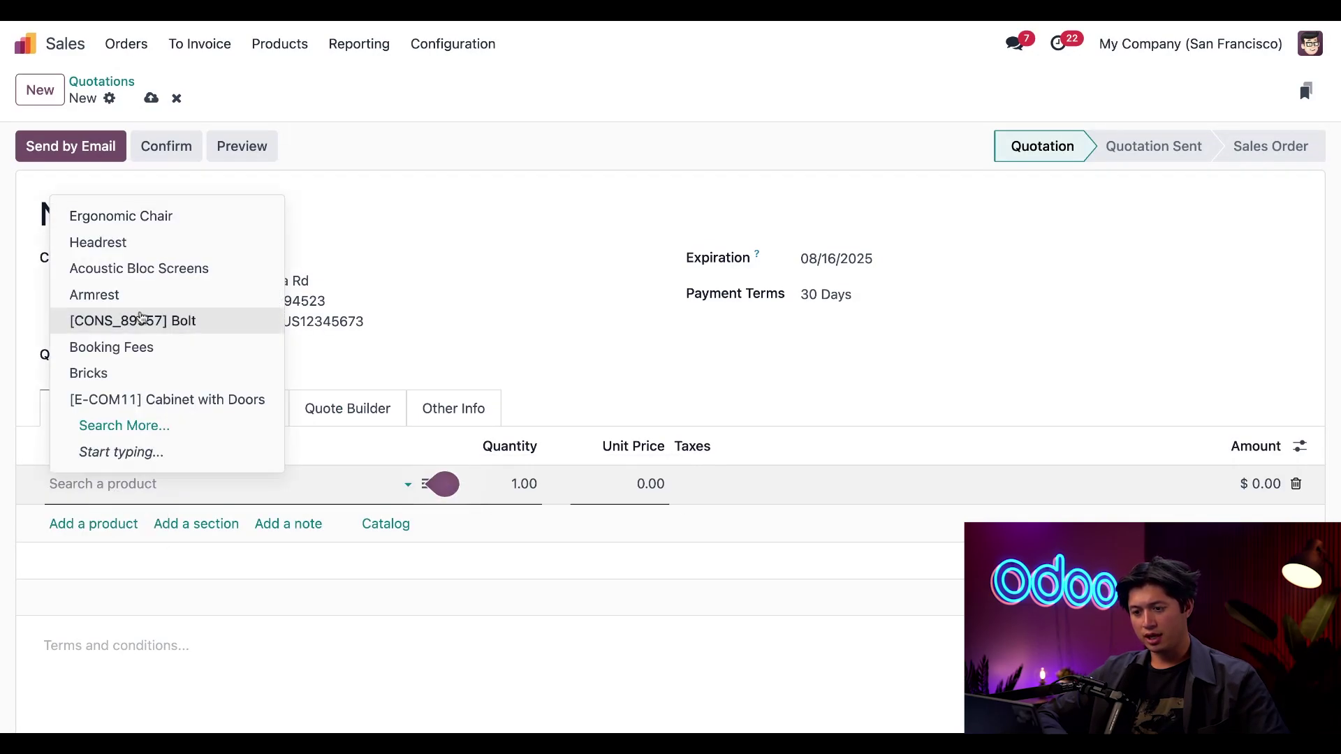
pyautogui.click(167, 217)
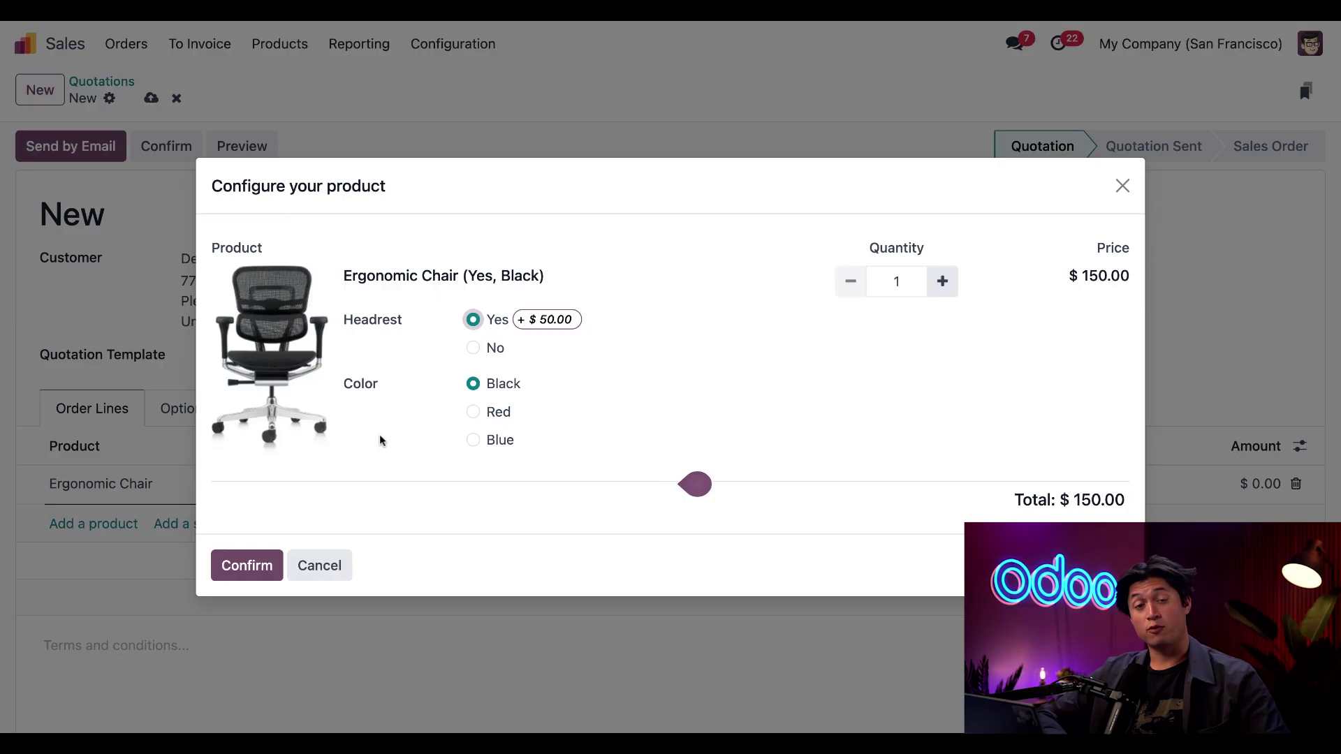
# Configure the chair as Black with headrest Yes and add it at $150.00.
pyautogui.click(474, 348)
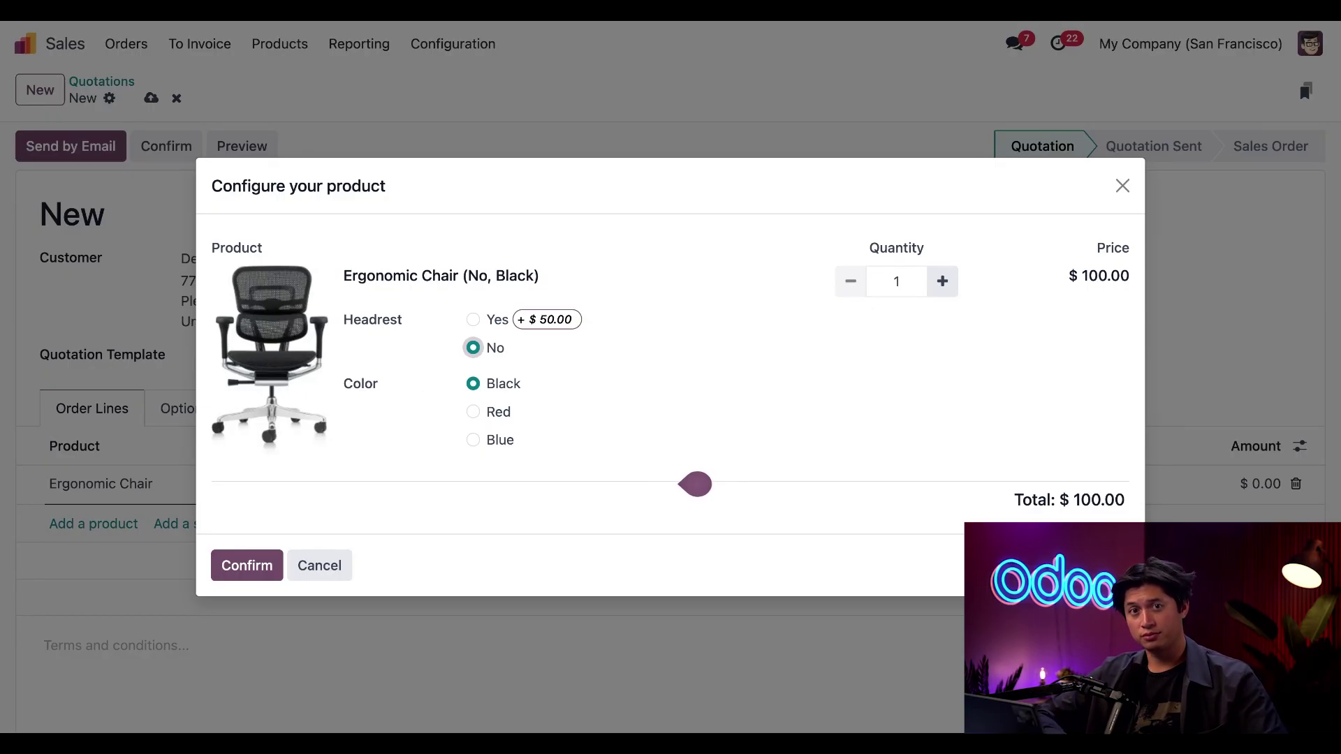
pyautogui.click(472, 319)
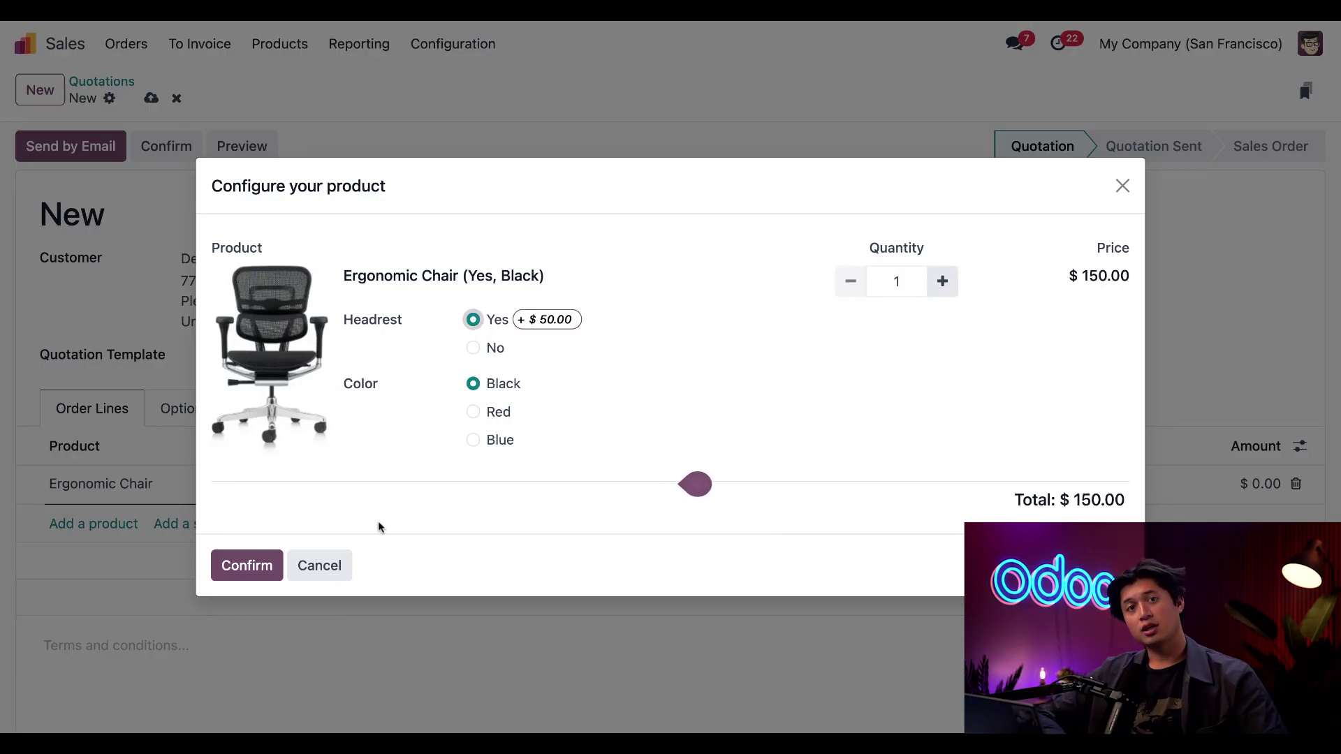
pyautogui.click(256, 566)
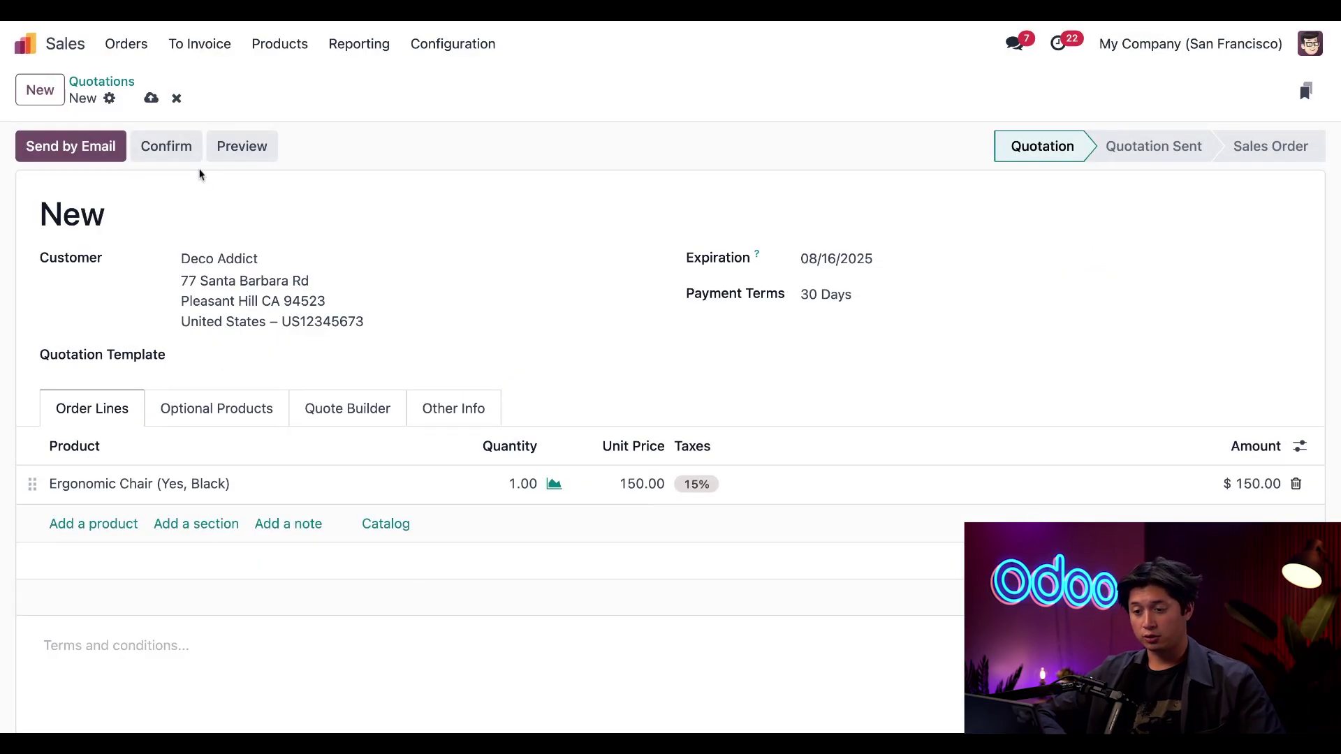
# Confirm quotation S00041 and open its manufacturing order WH/MO/00021.
pyautogui.click(176, 151)
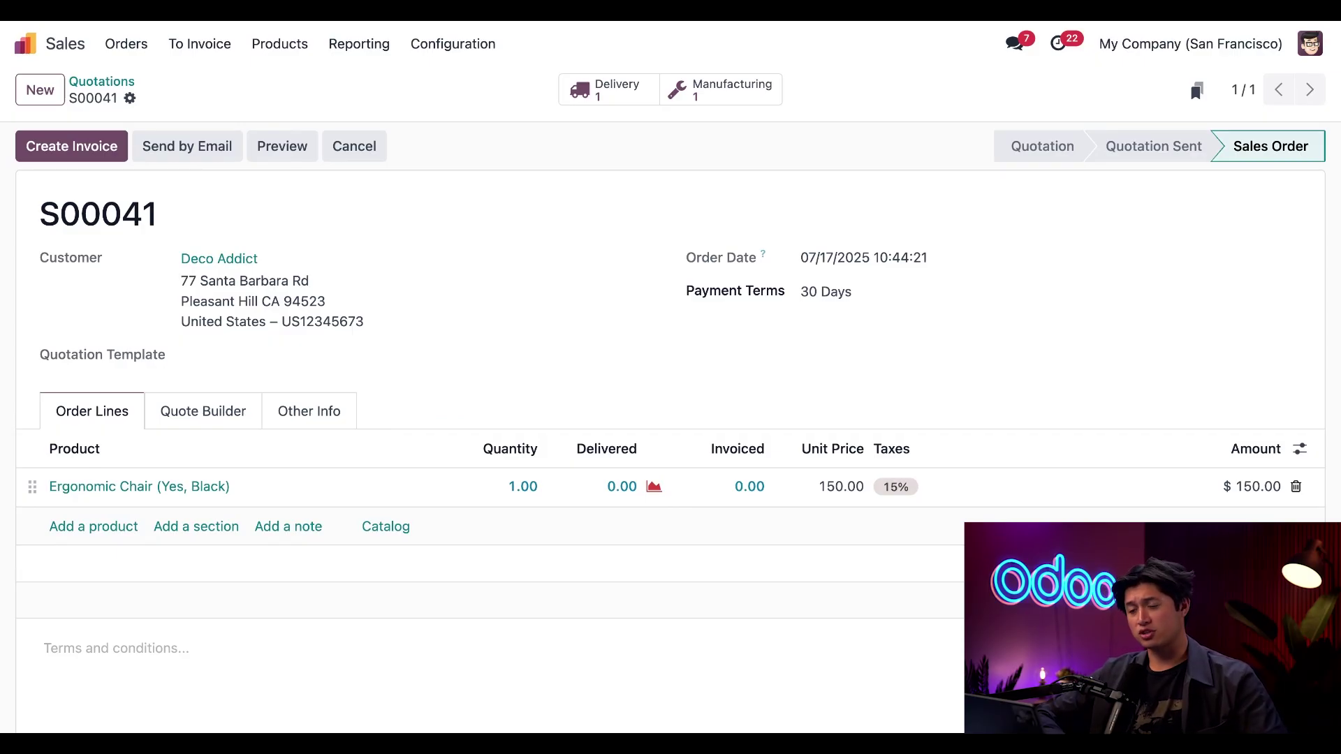
pyautogui.click(717, 98)
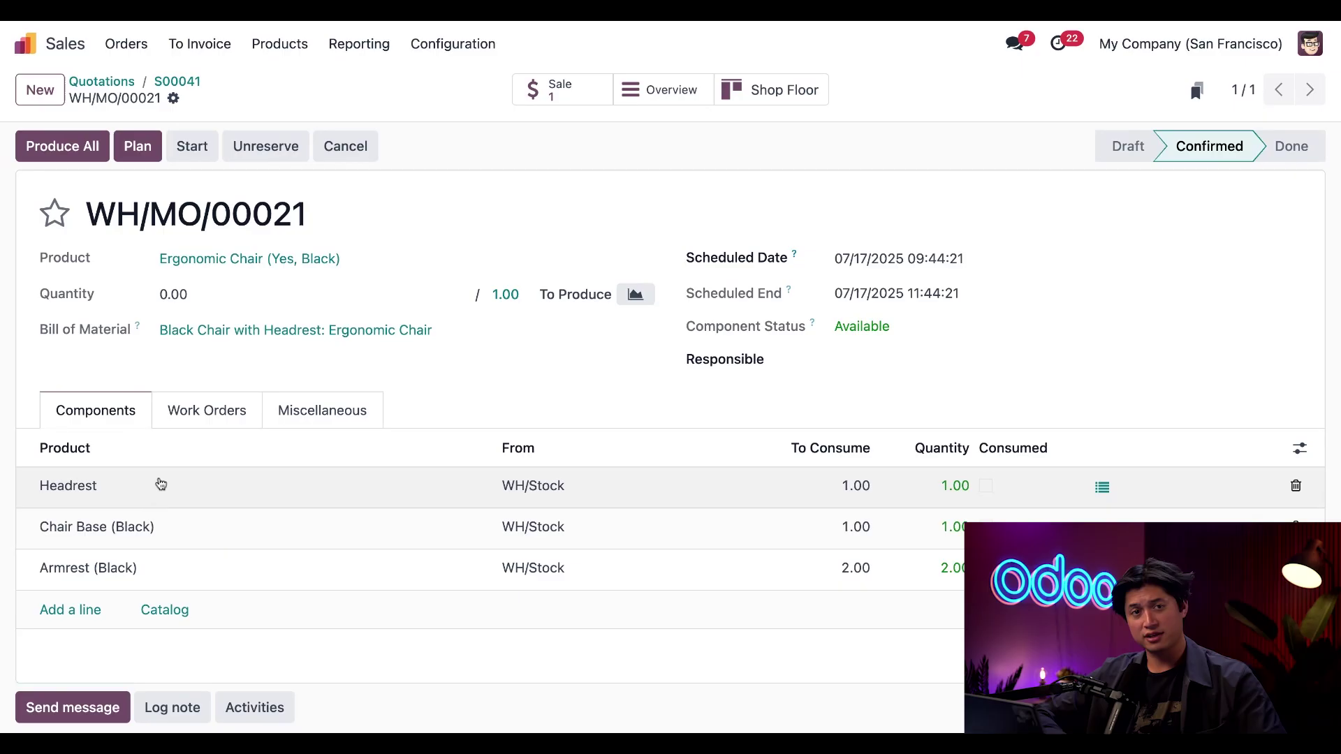
# Check WH/MO/00021's two 60-minute work orders, then return to the apps menu.
pyautogui.click(194, 417)
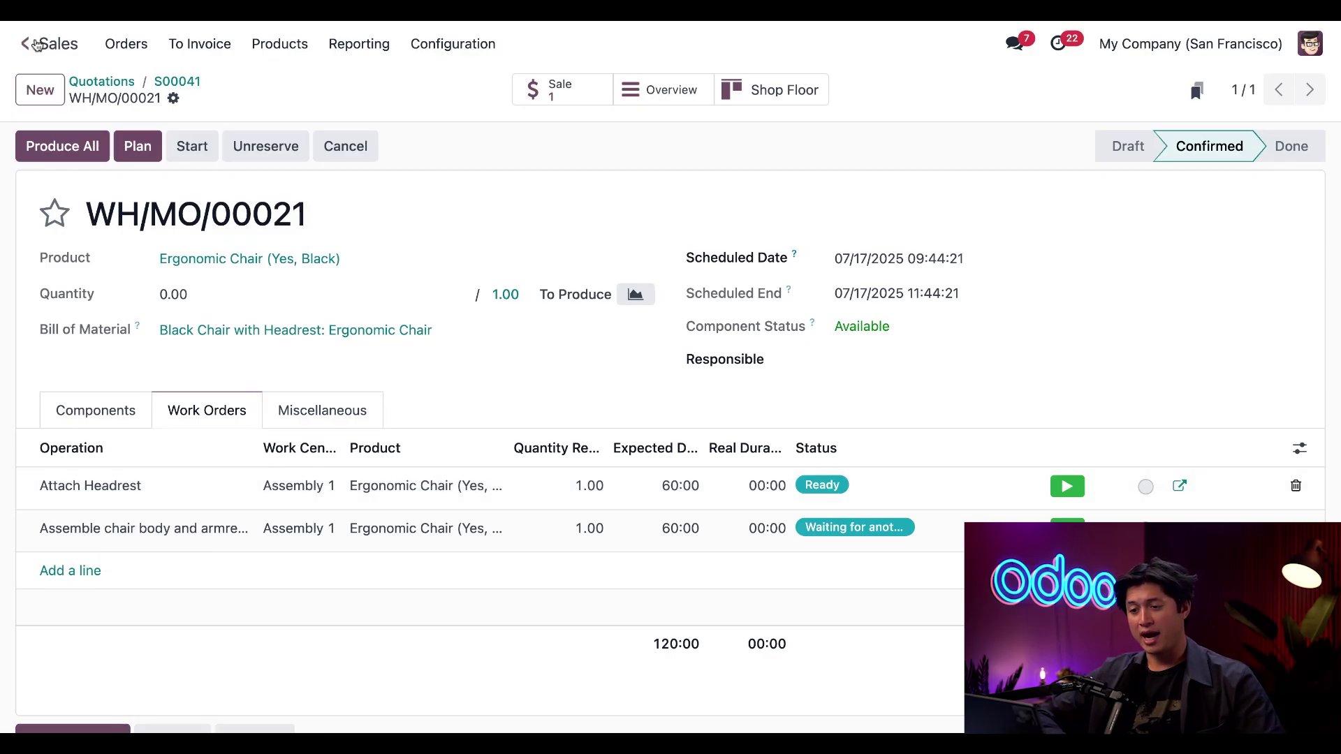
pyautogui.click(25, 44)
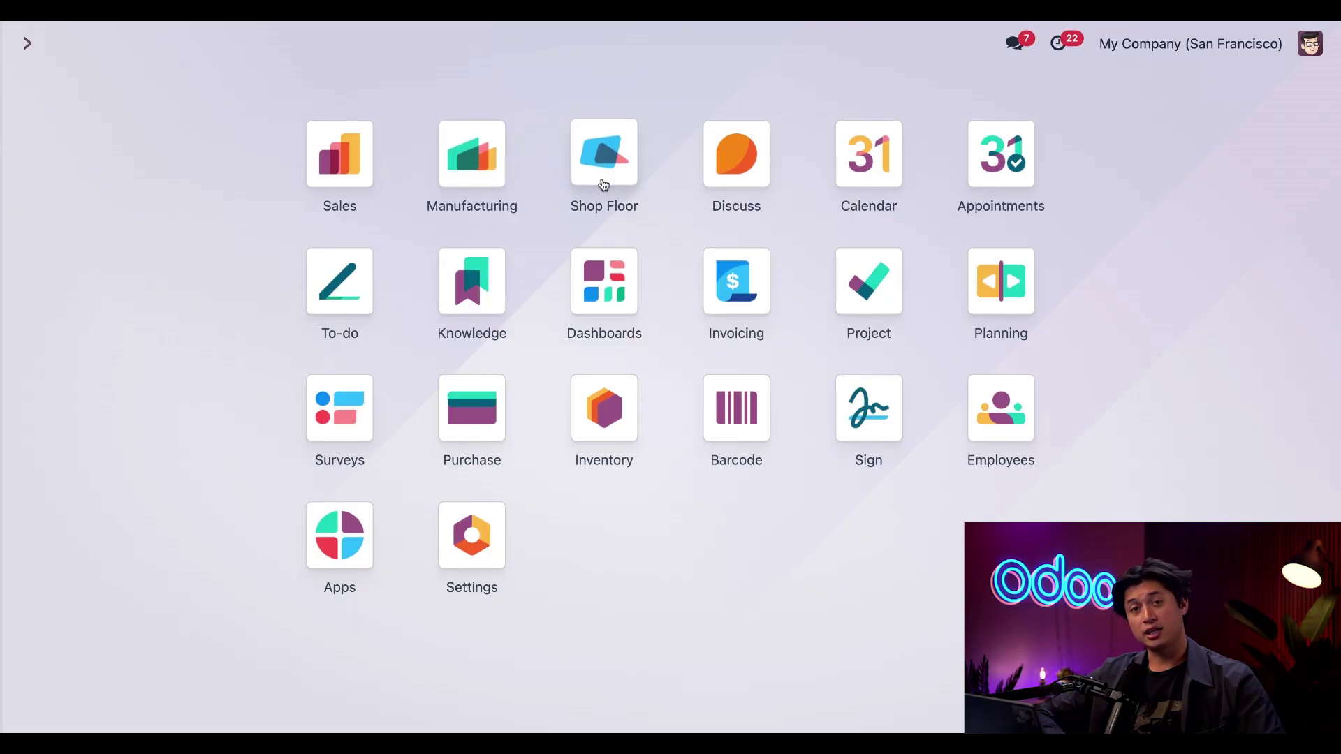
# On Shop Floor, register 1 unit and finish Attach Headrest at Assembly 1.
pyautogui.click(605, 153)
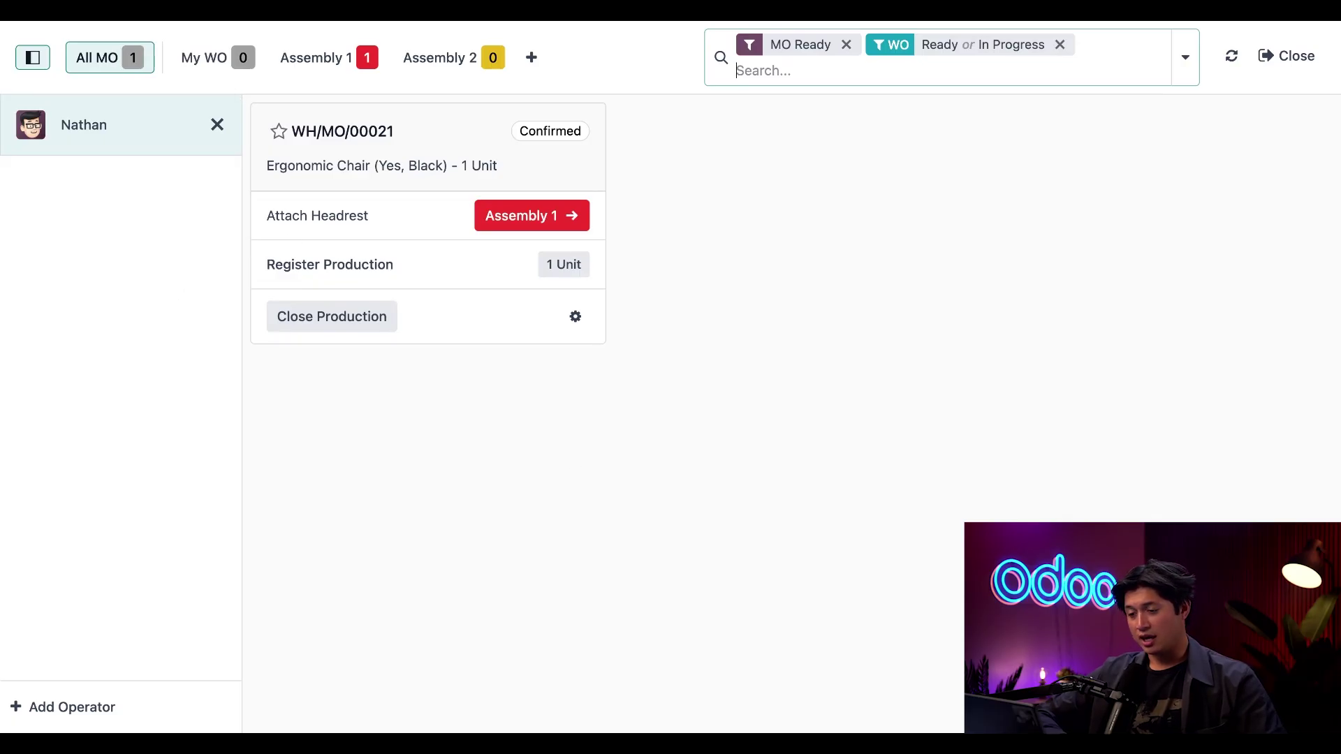
pyautogui.click(540, 220)
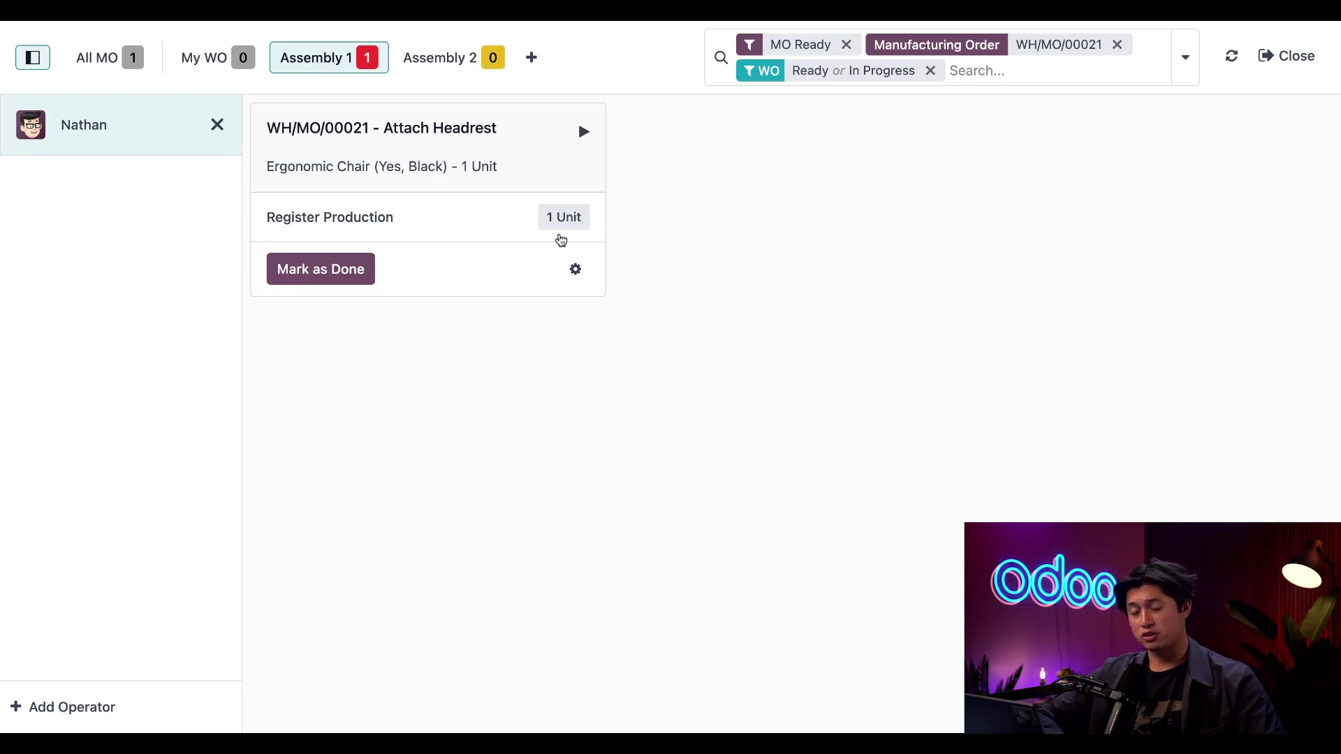
pyautogui.click(564, 217)
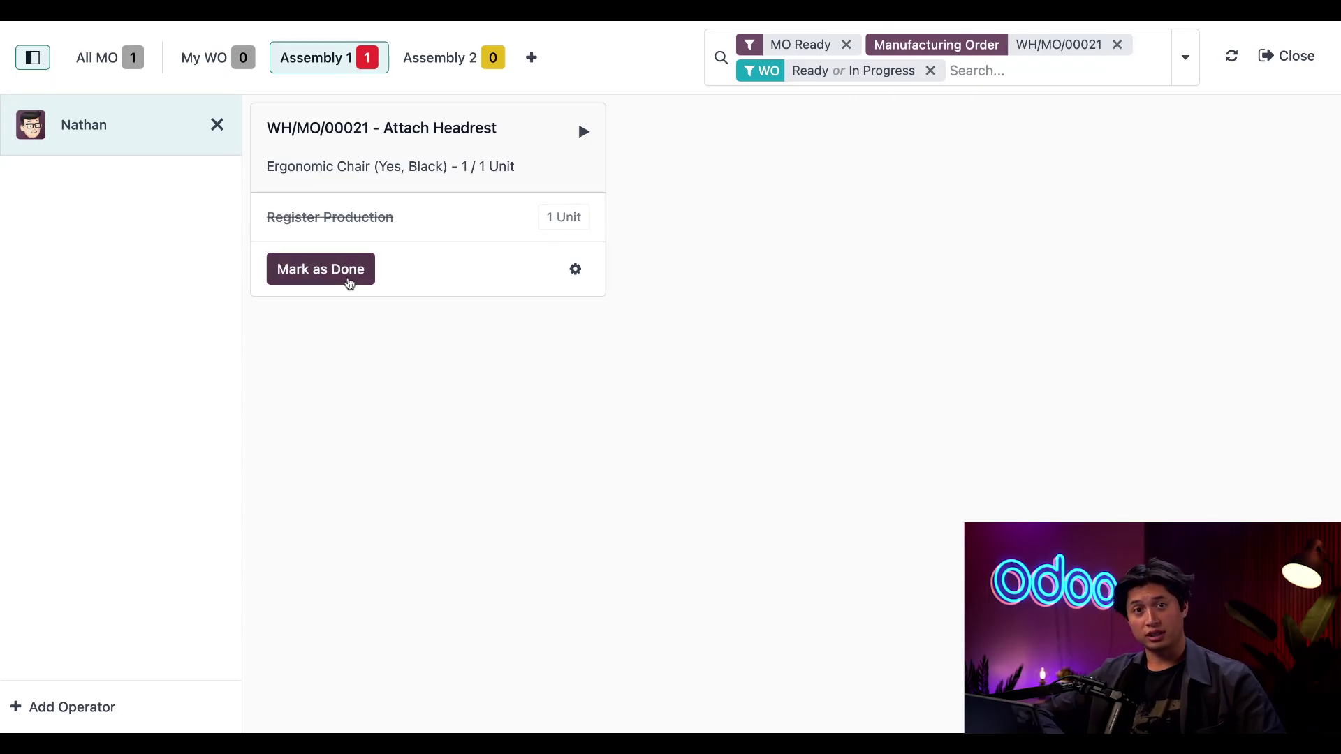
pyautogui.click(350, 283)
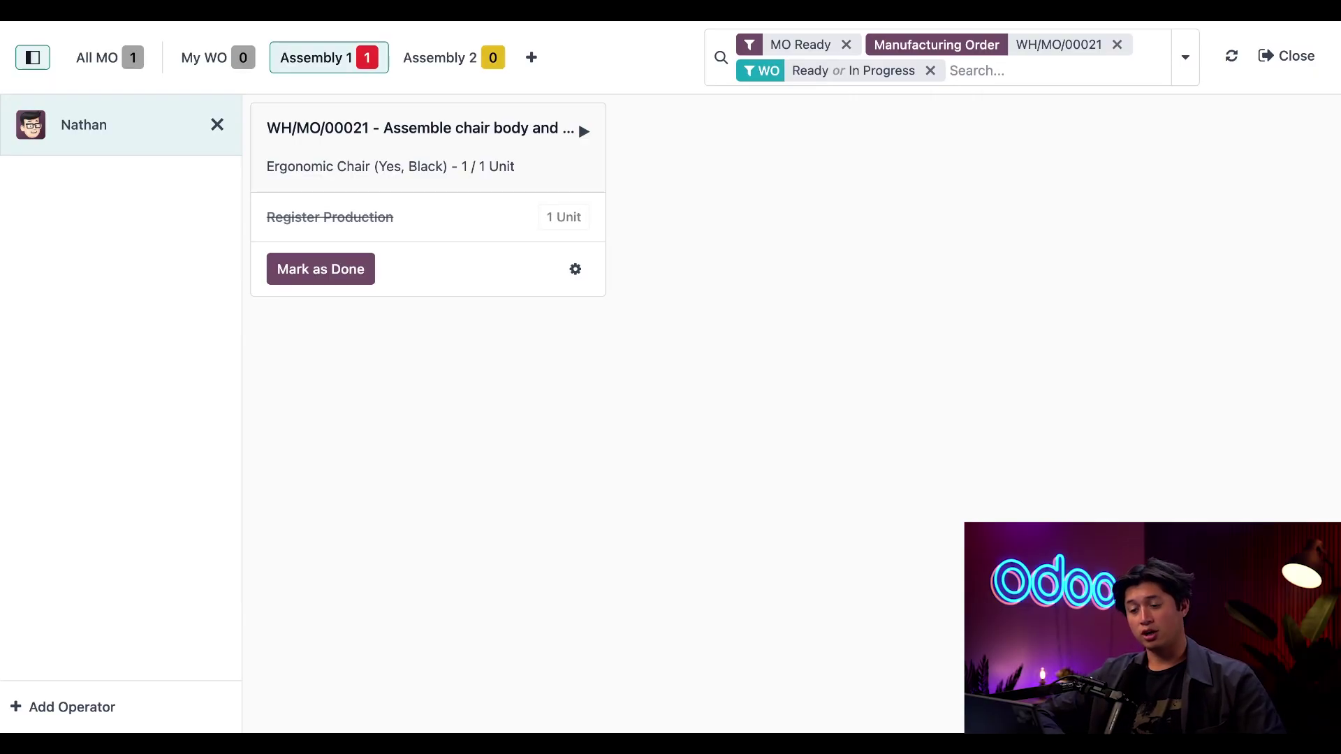
# Finish the Assemble chair body work order and close production of WH/MO/00021.
pyautogui.click(347, 272)
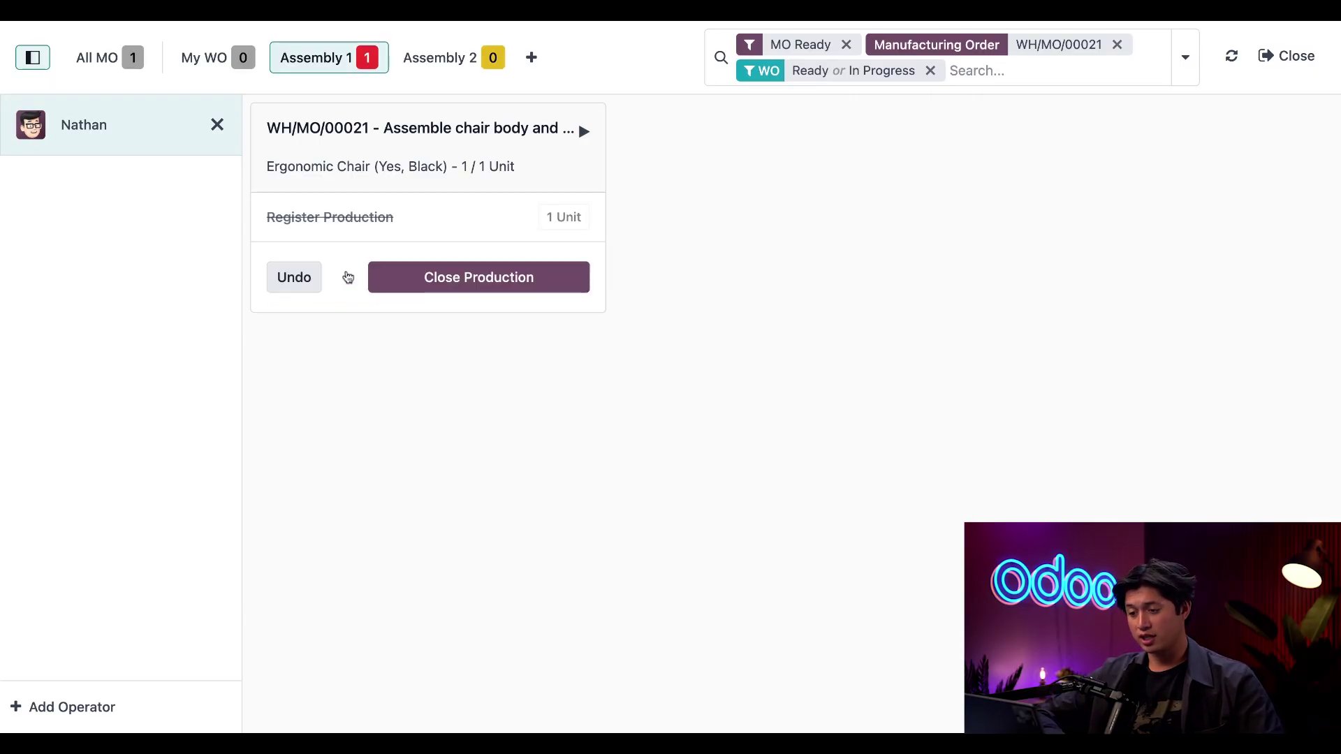
pyautogui.click(514, 290)
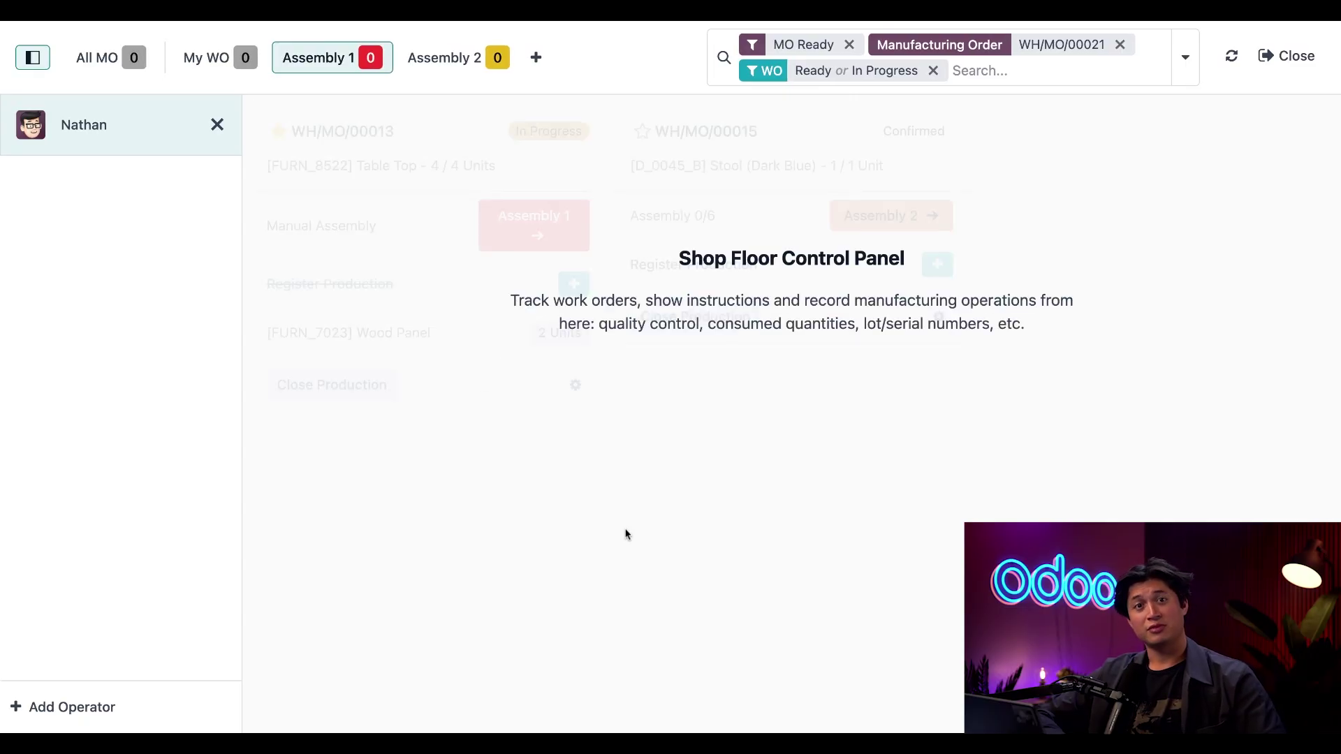